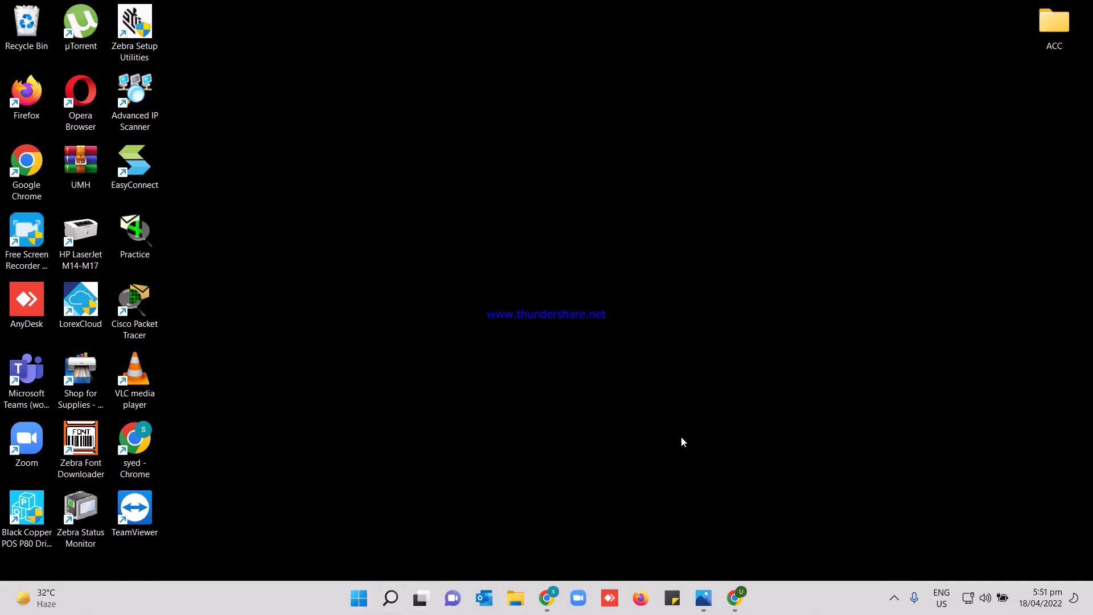
Open the Printers & scanners system settings and start adding an unlisted printer manually
left_click(391, 598)
type("printer")
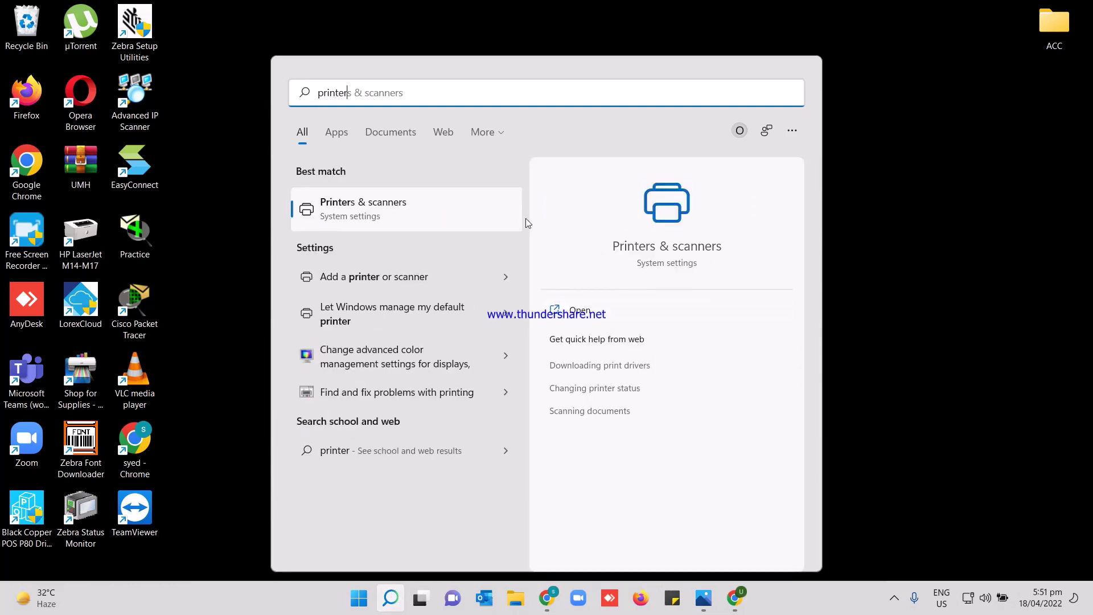
left_click(439, 206)
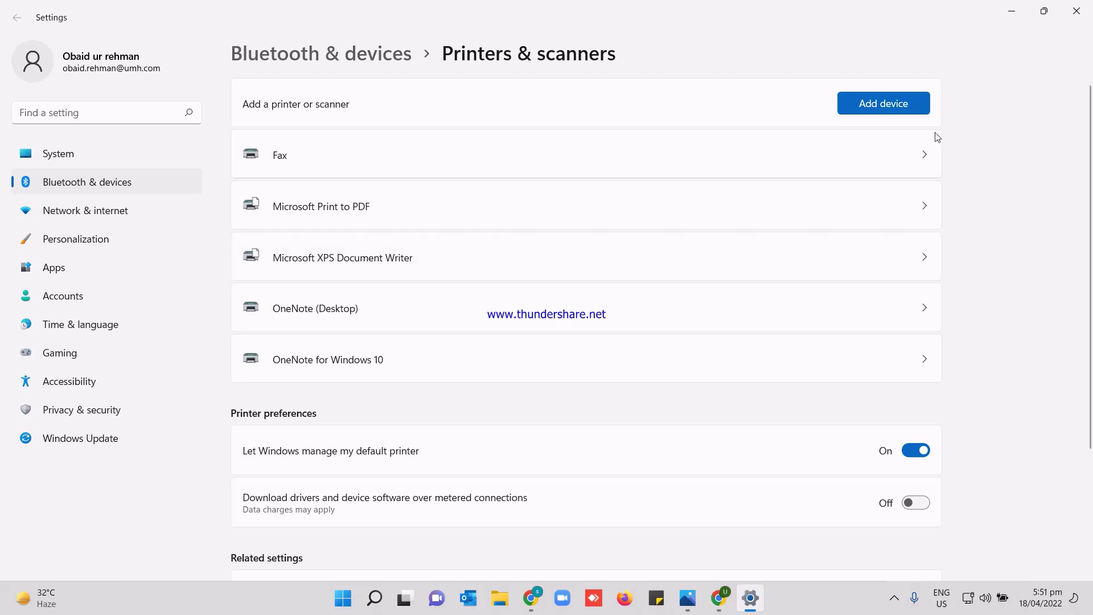
left_click(903, 112)
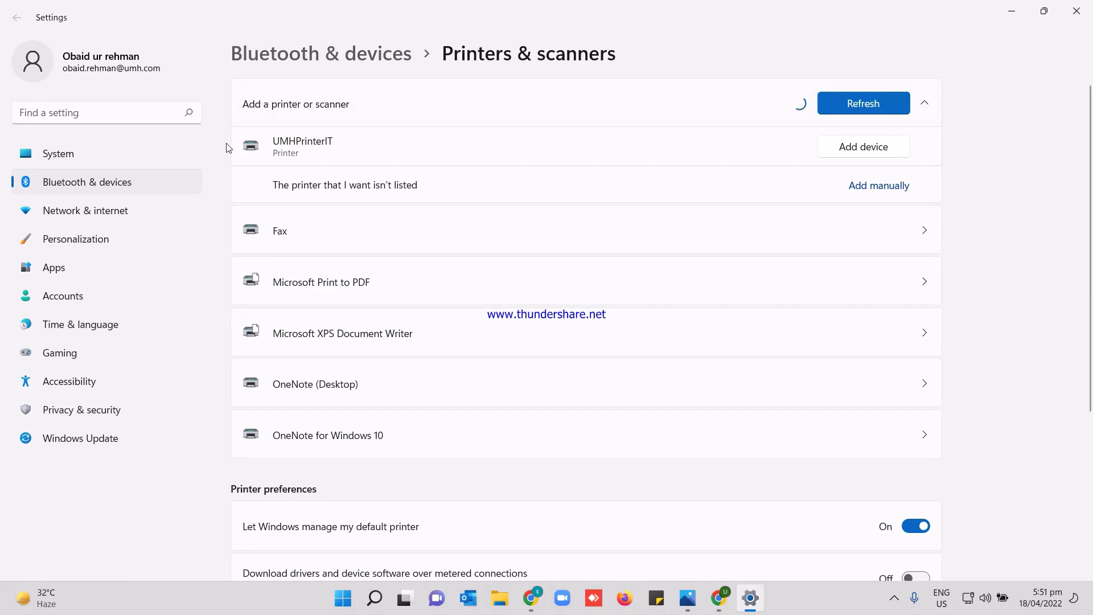
left_click(885, 187)
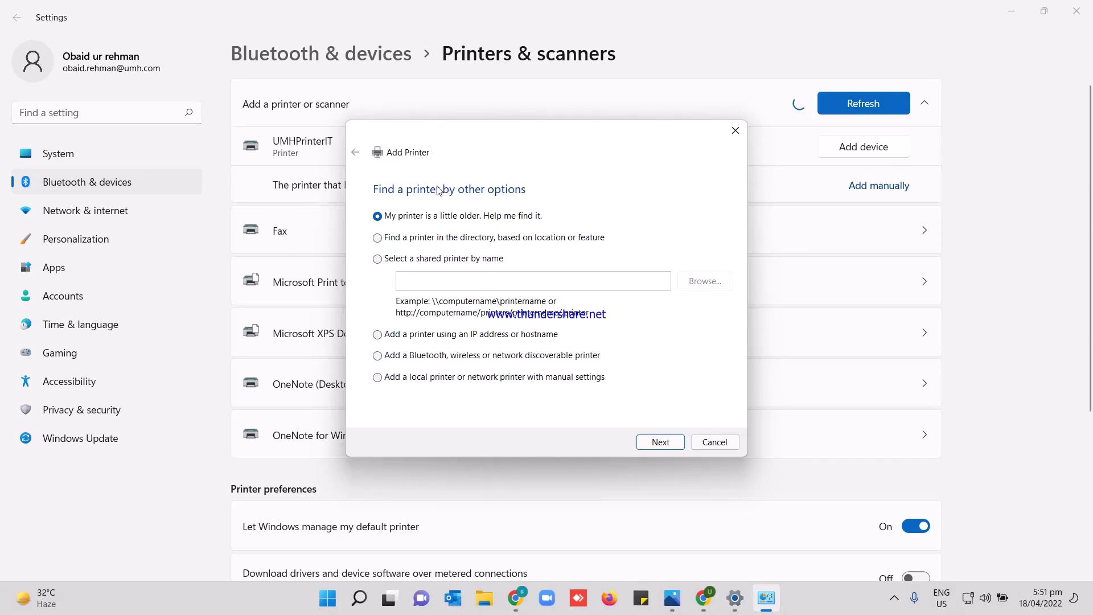
Choose to add the printer using an IP address or hostname, with TCP/IP Device as the device type
left_click(439, 261)
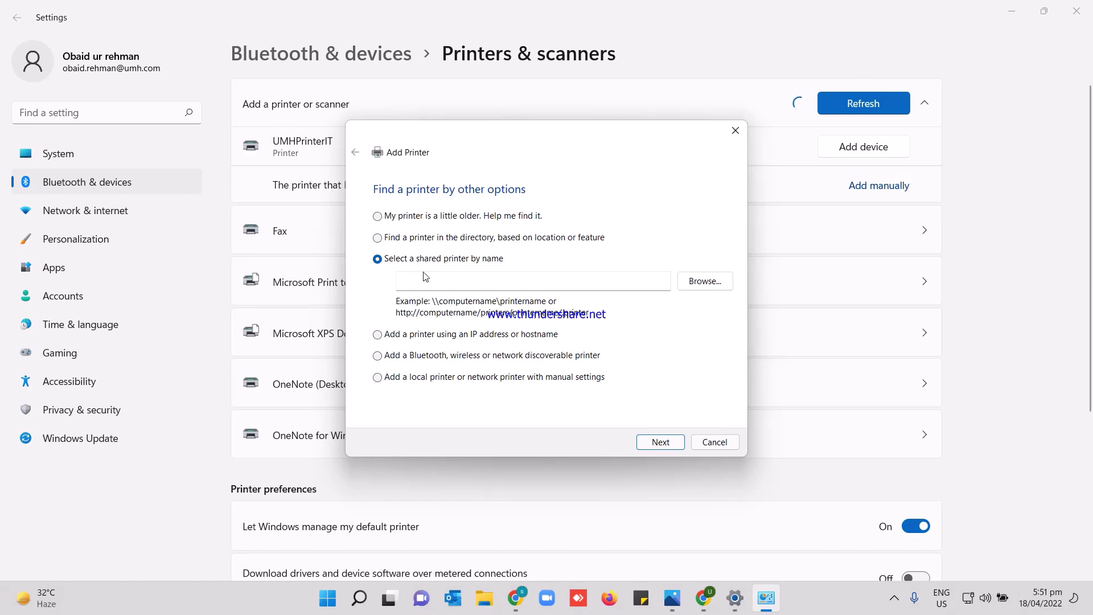
left_click(448, 340)
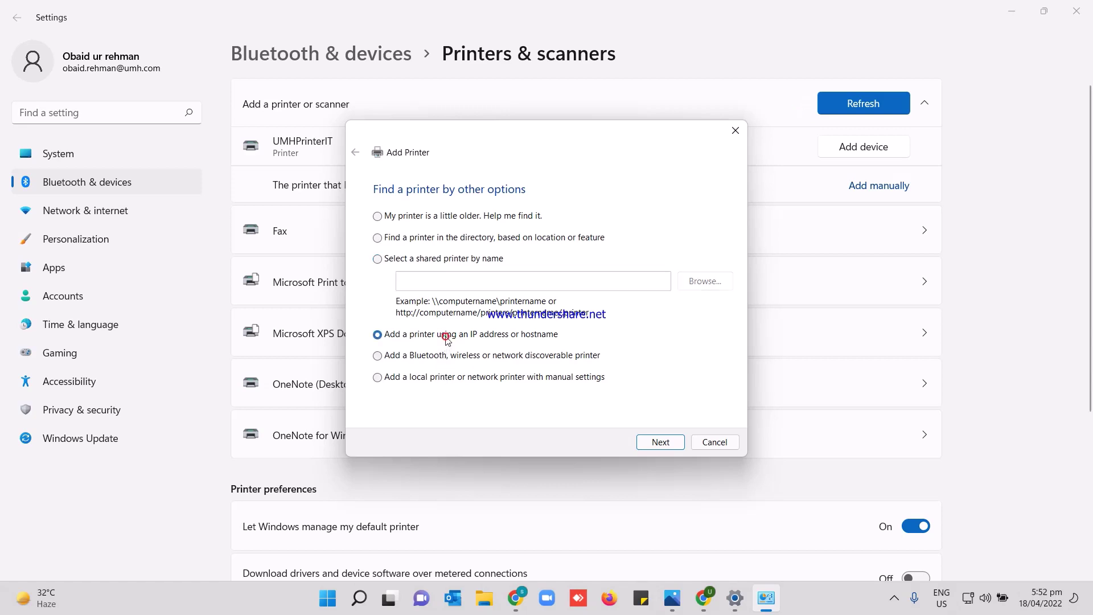
left_click(660, 442)
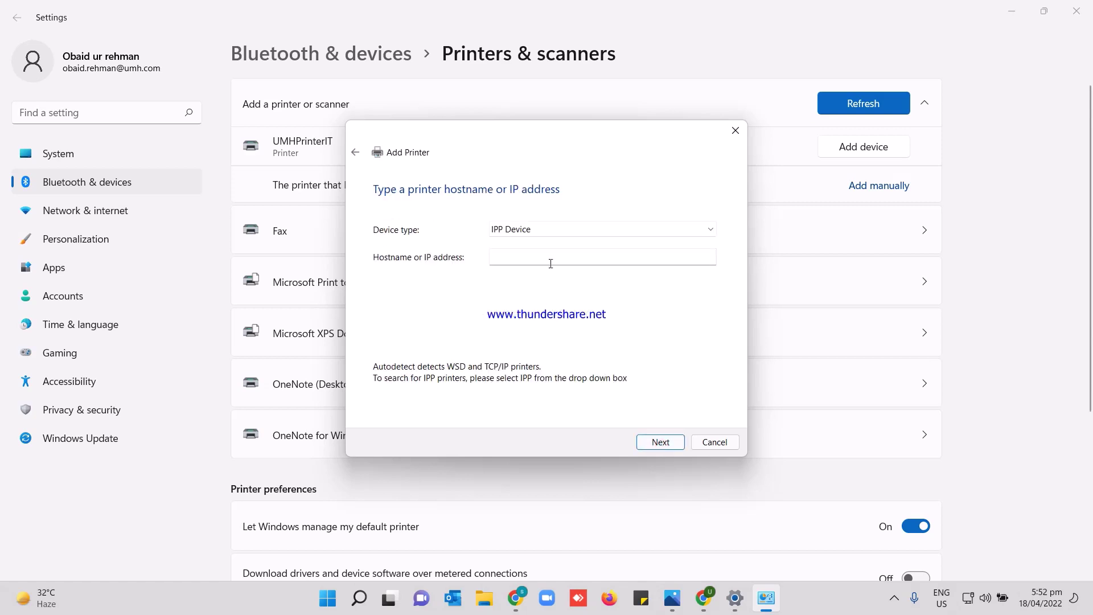
left_click(579, 229)
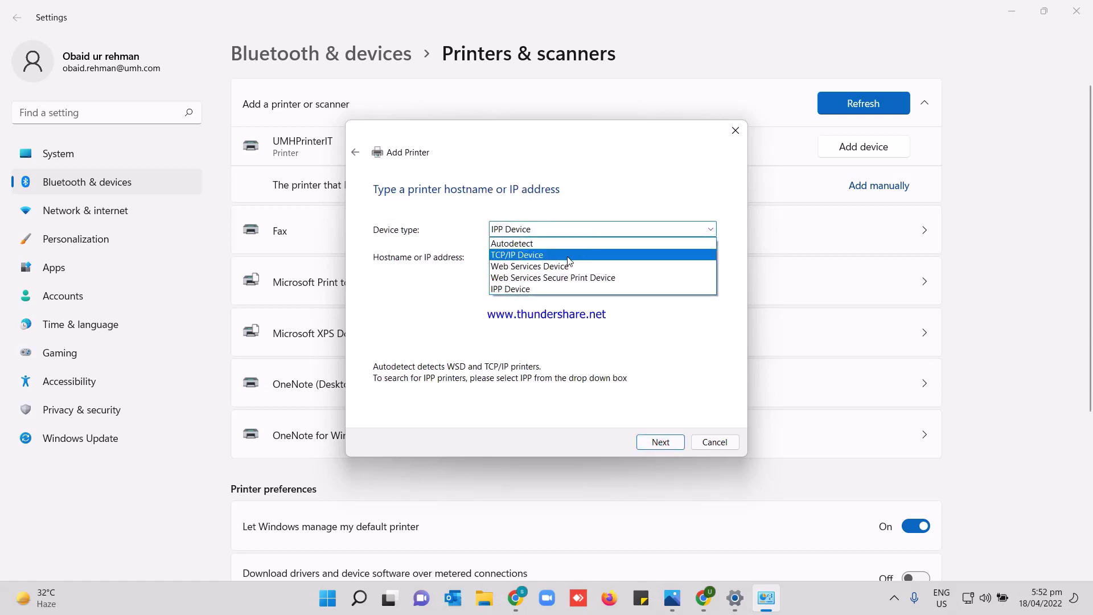
left_click(566, 255)
Enter the network printer's IP address and keep using the currently installed driver
left_click(560, 257)
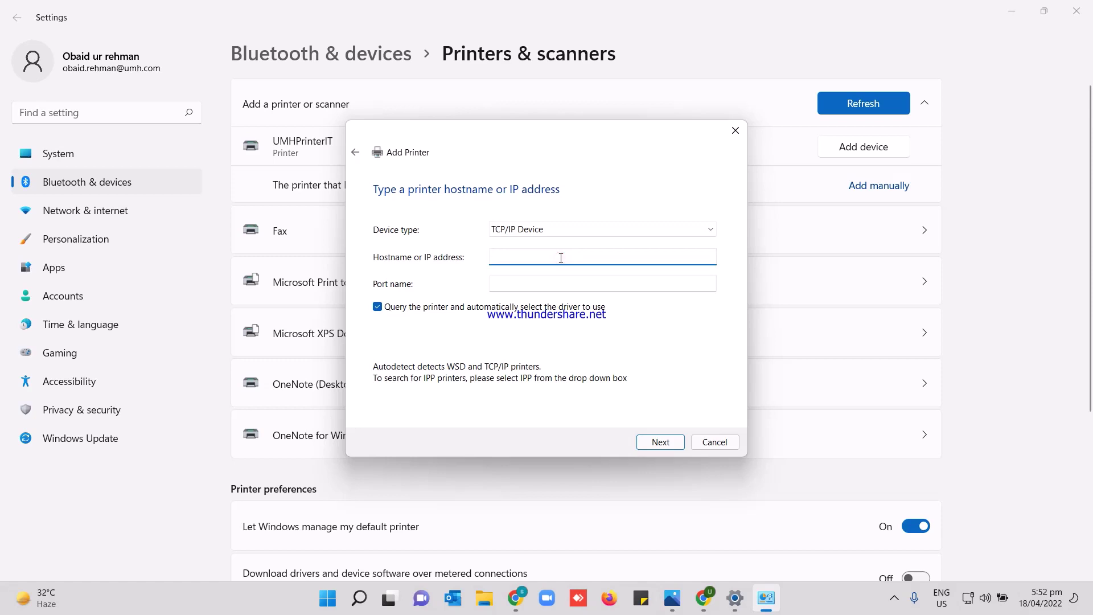
type("192")
key("BackSpace")
key("BackSpace")
key("BackSpace")
key("Return")
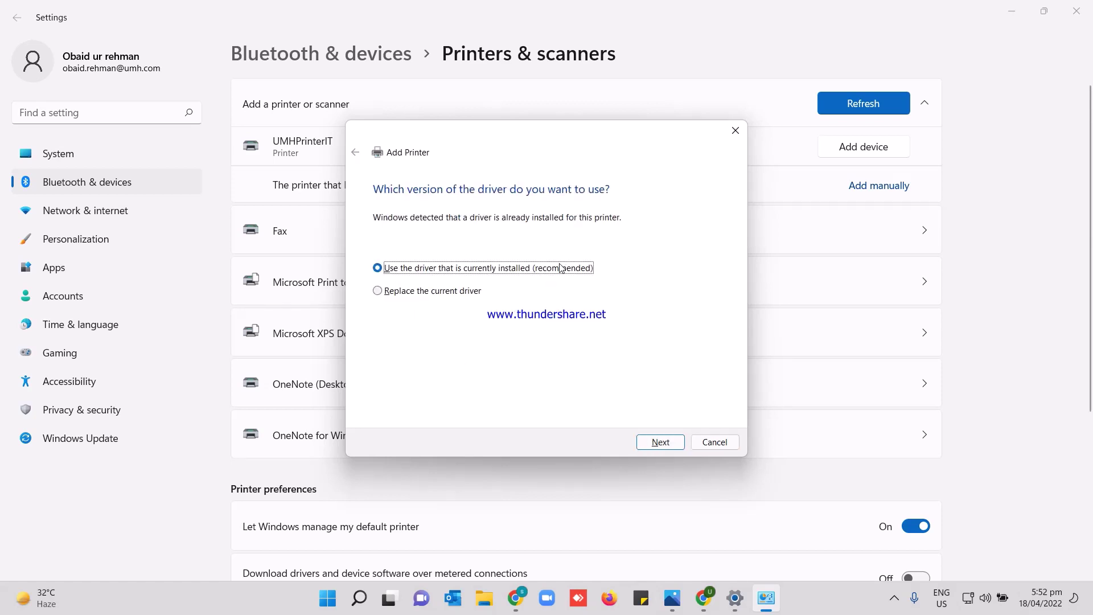
left_click(665, 443)
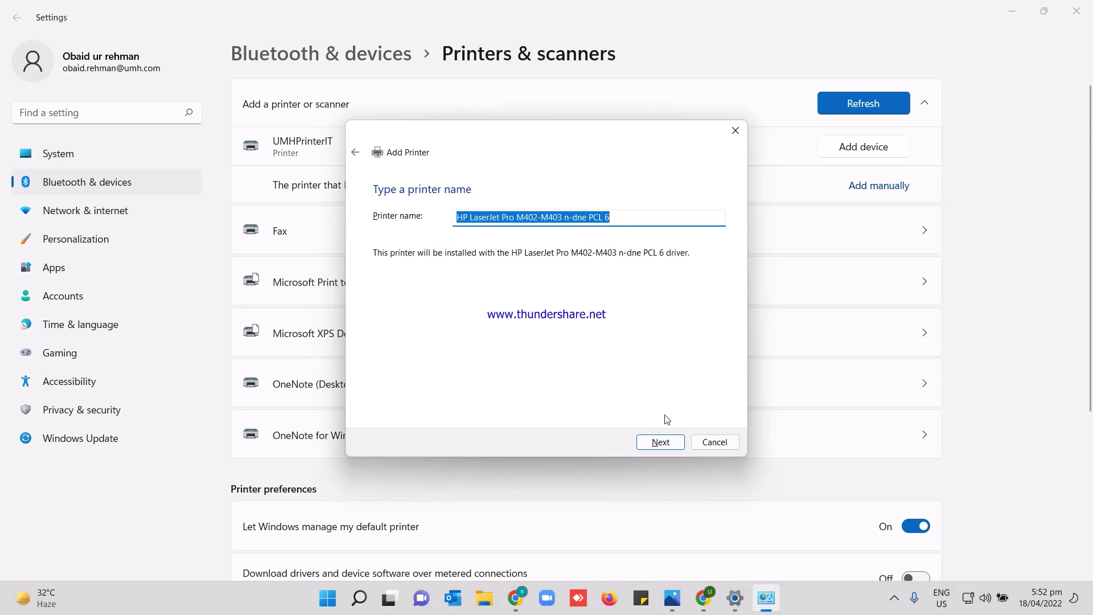
Name the printer IT-Printer, keep it shared on the network, and finish adding it
key("BackSpace")
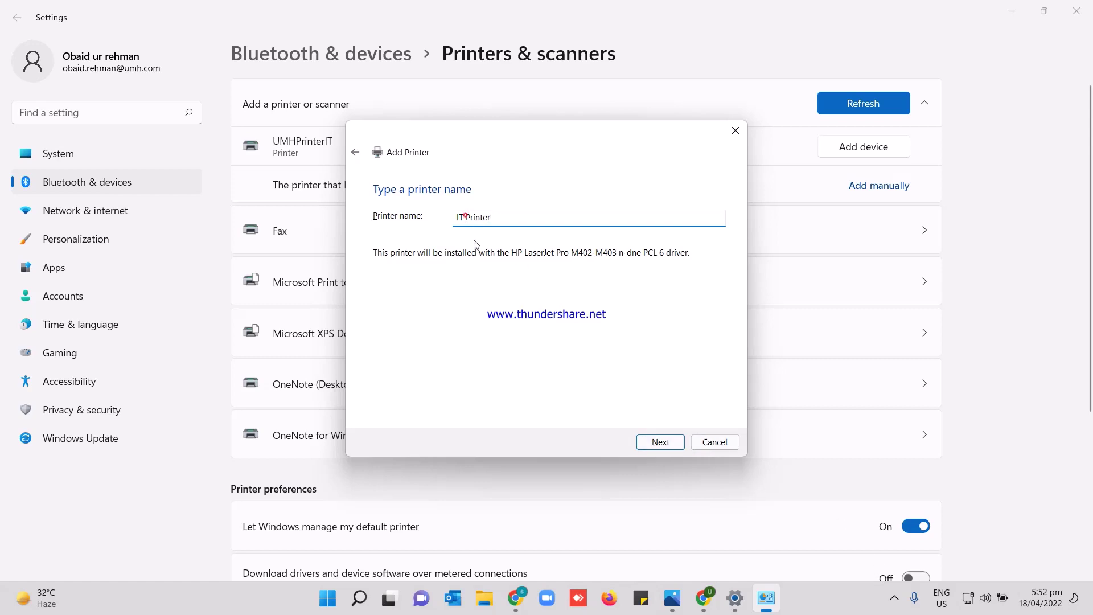
key("BackSpace")
type("-")
left_click(660, 442)
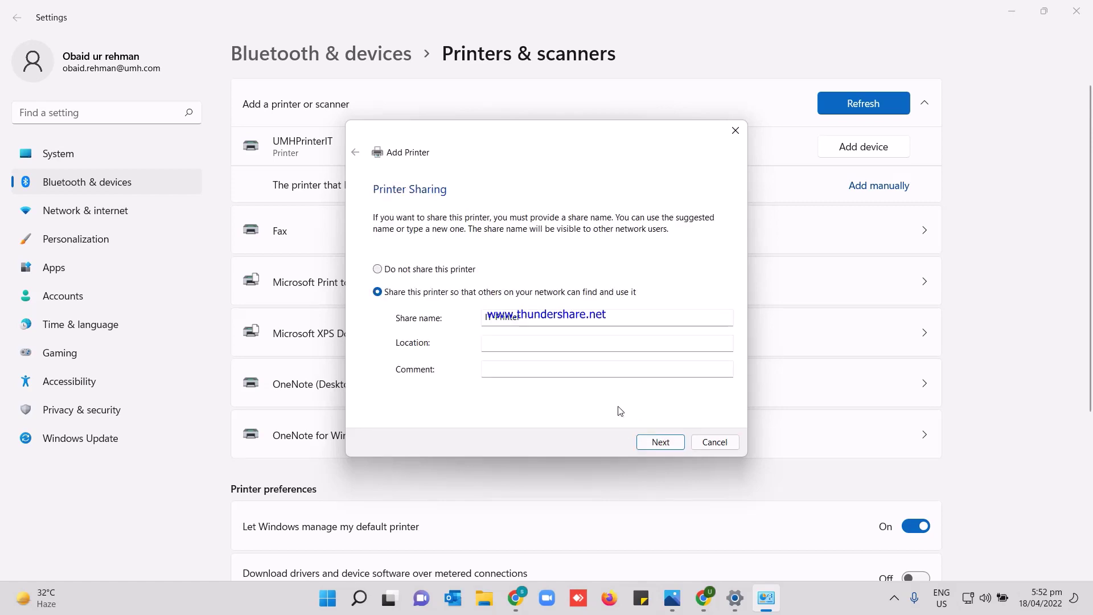
left_click(660, 442)
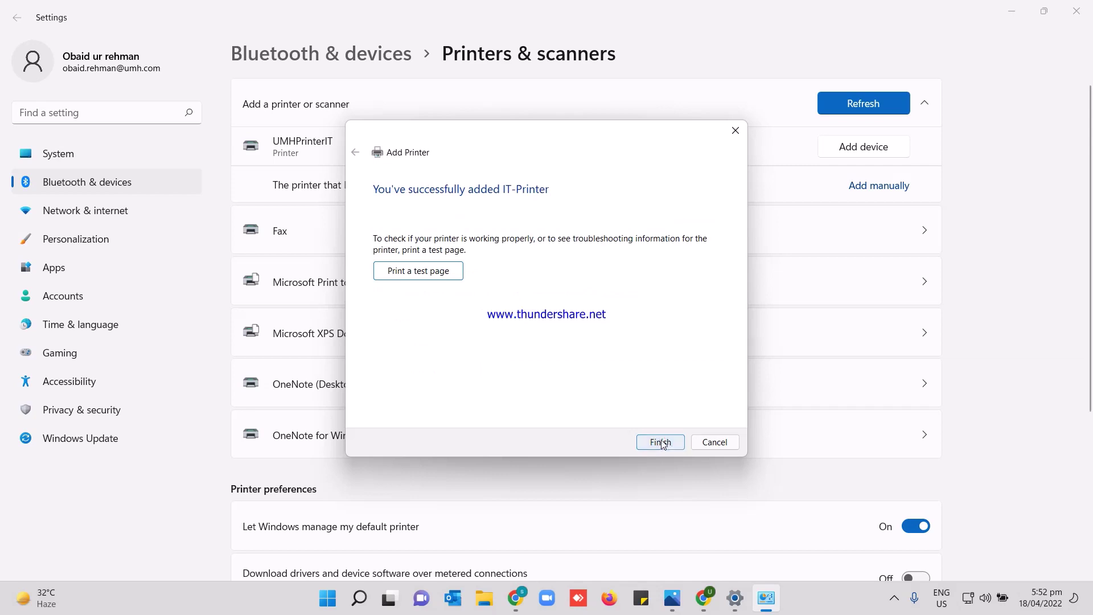
left_click(666, 442)
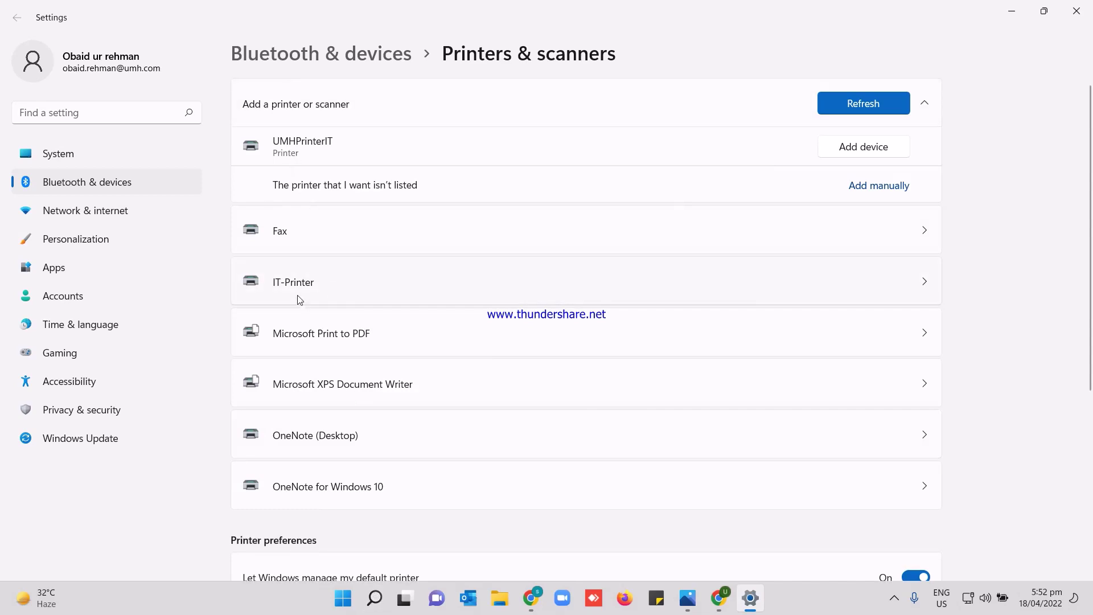
Open a blank document in Word and check its print settings for IT-Printer
left_click(375, 598)
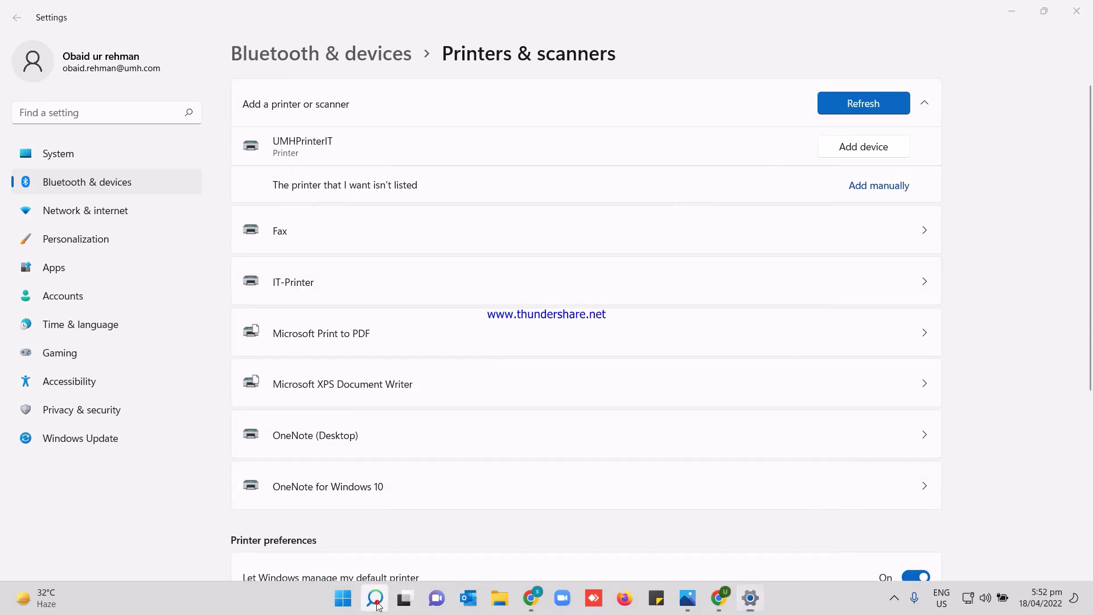
type("word")
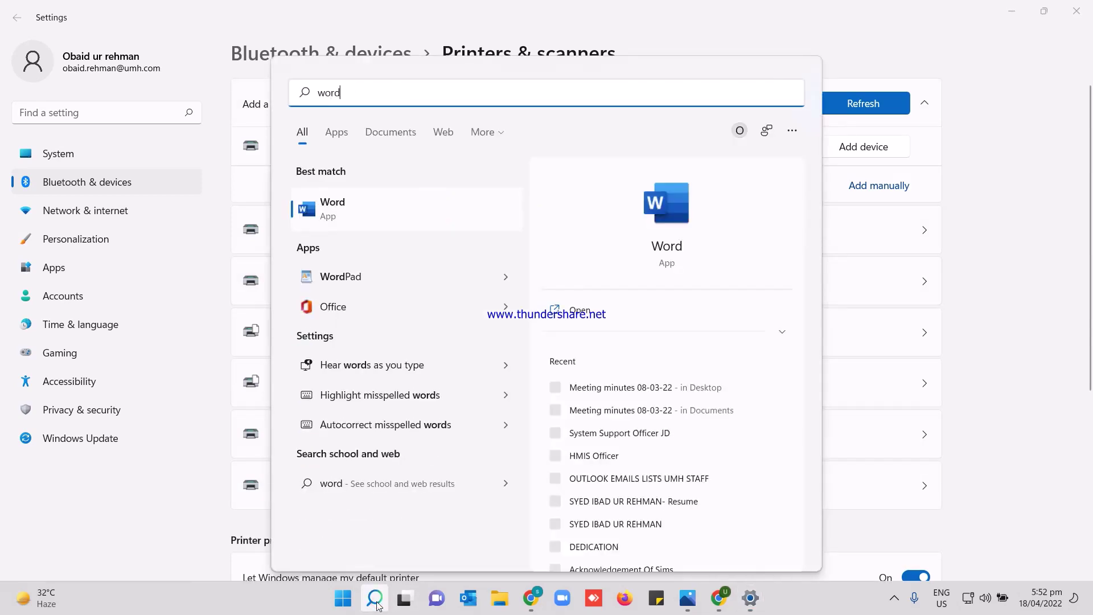
left_click(375, 599)
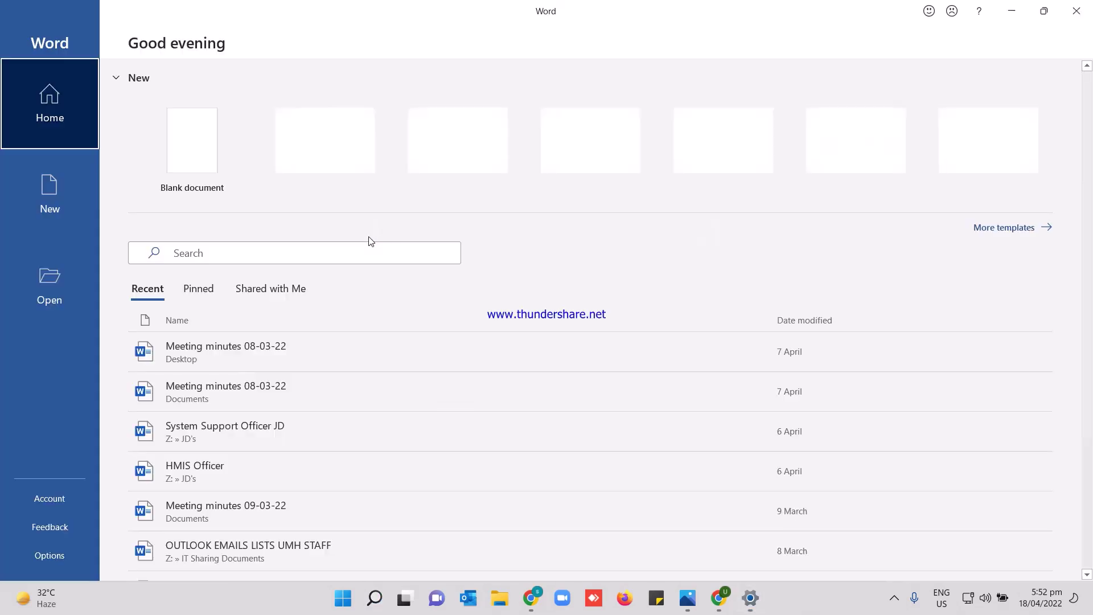
left_click(229, 165)
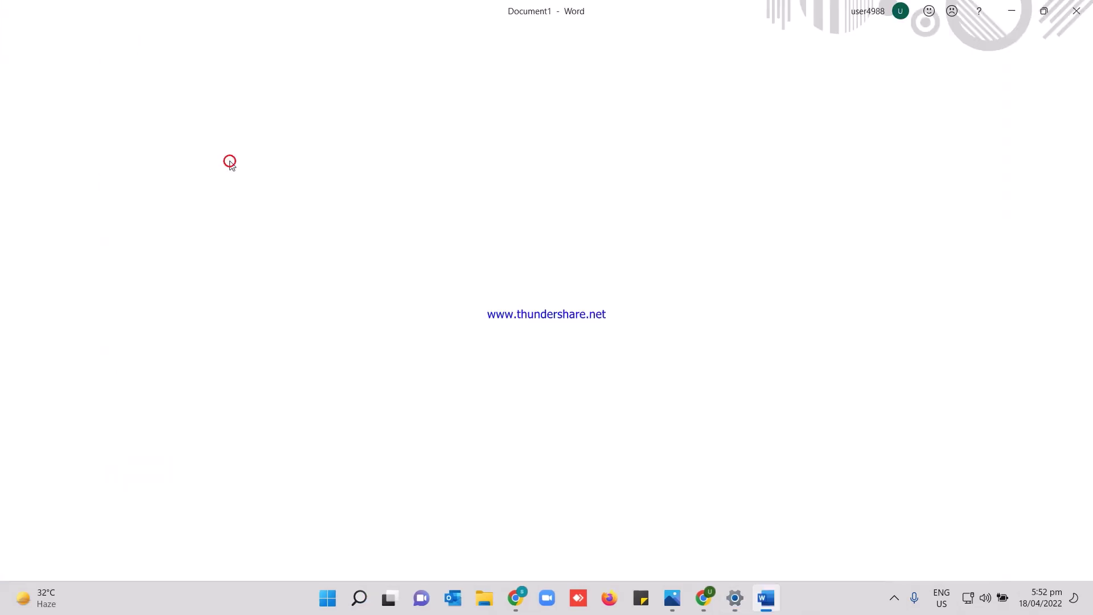
key("ctrl+p")
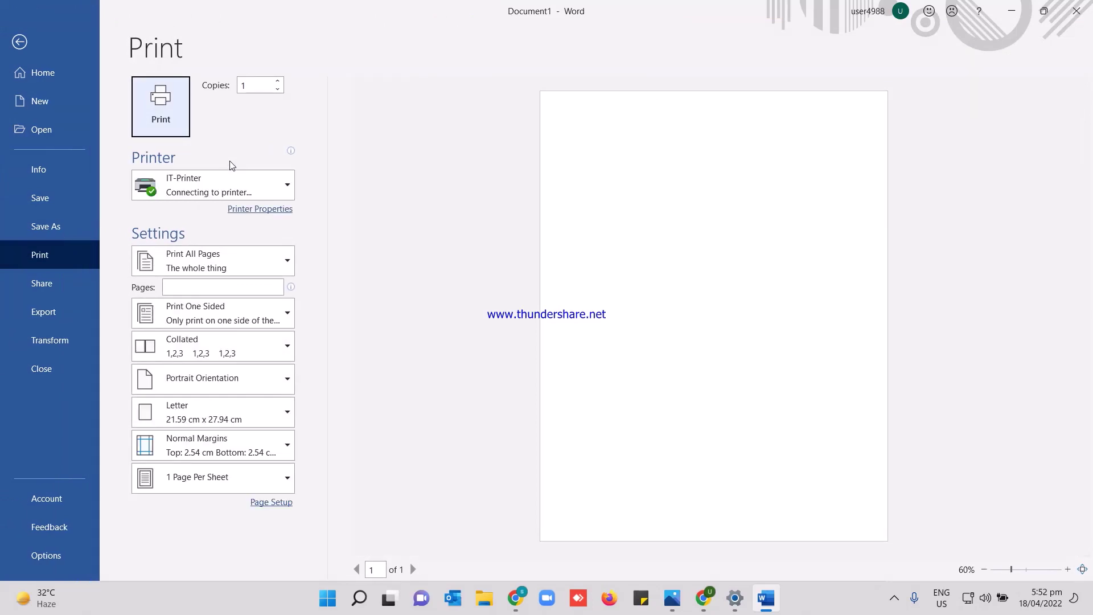
mouse_move(234, 195)
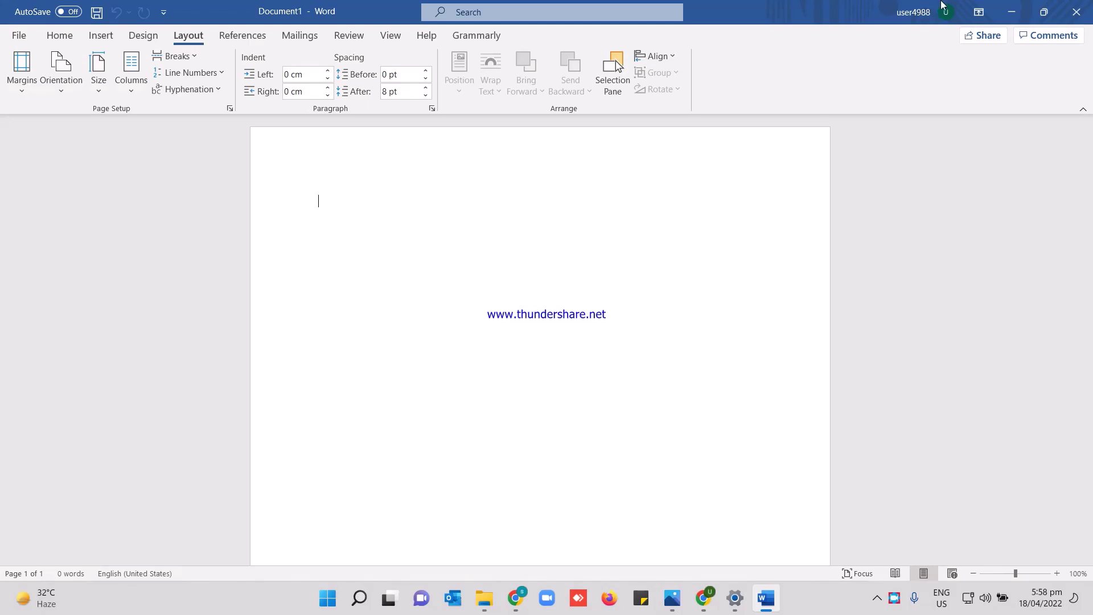
Switch back to the Settings window and remove the IT-Printer device
left_click(1008, 13)
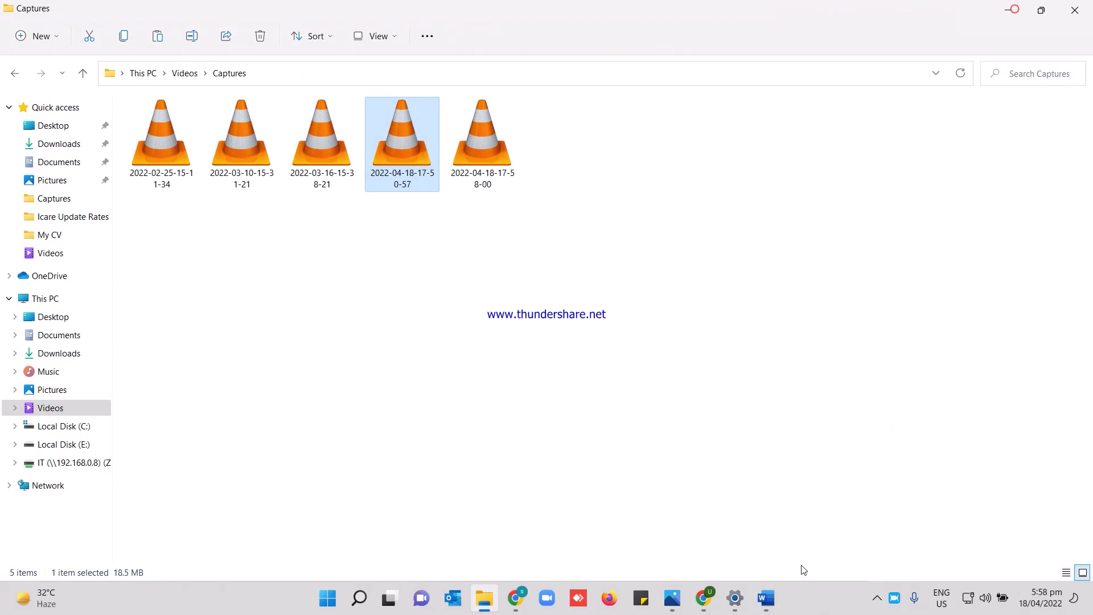
left_click(735, 598)
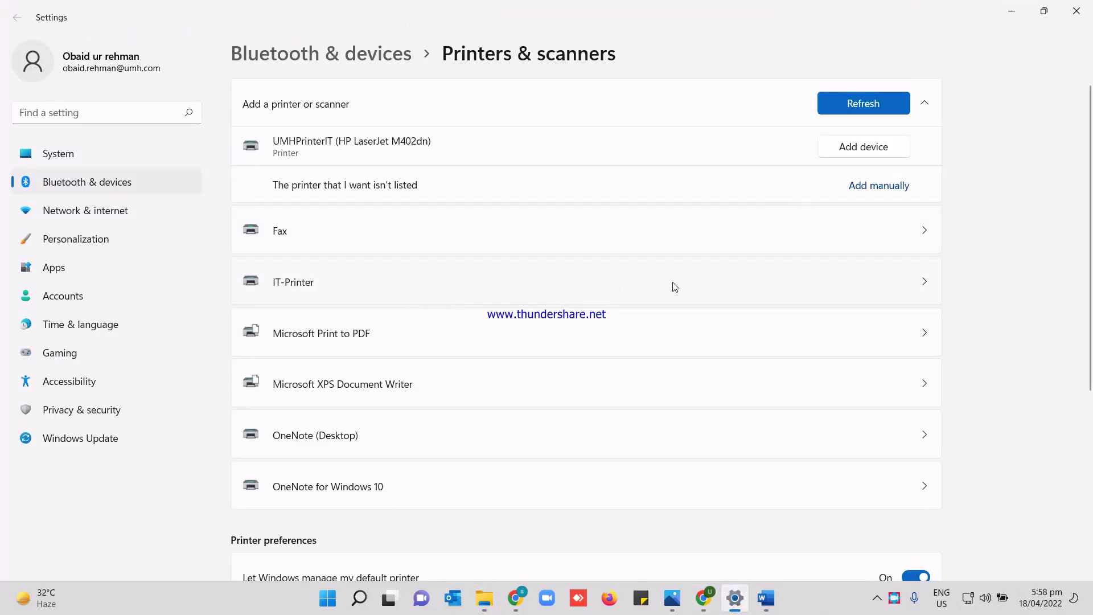
left_click(921, 282)
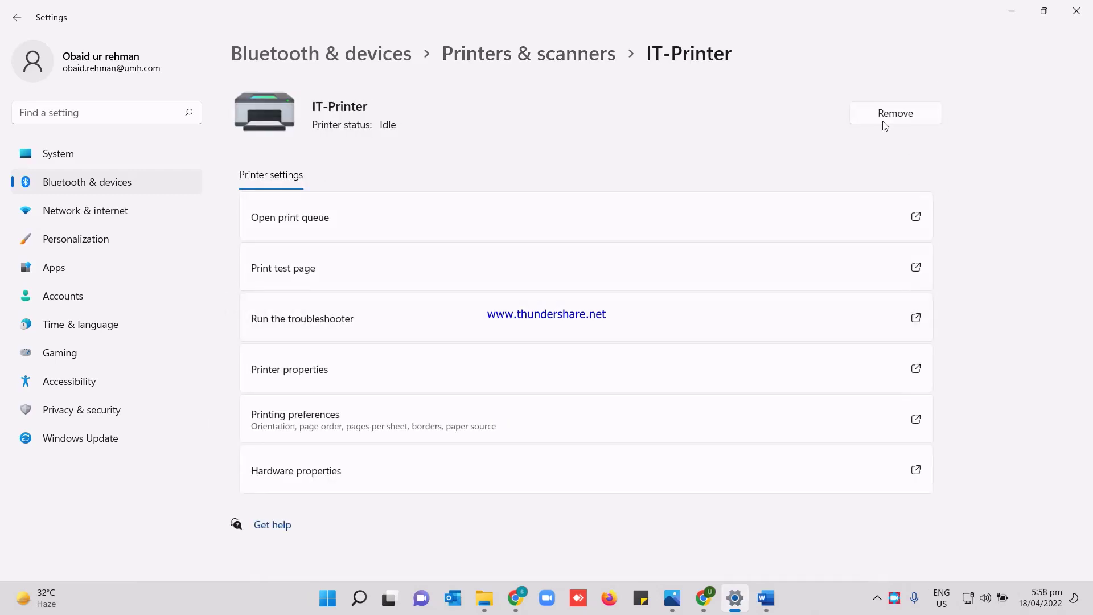
left_click(884, 121)
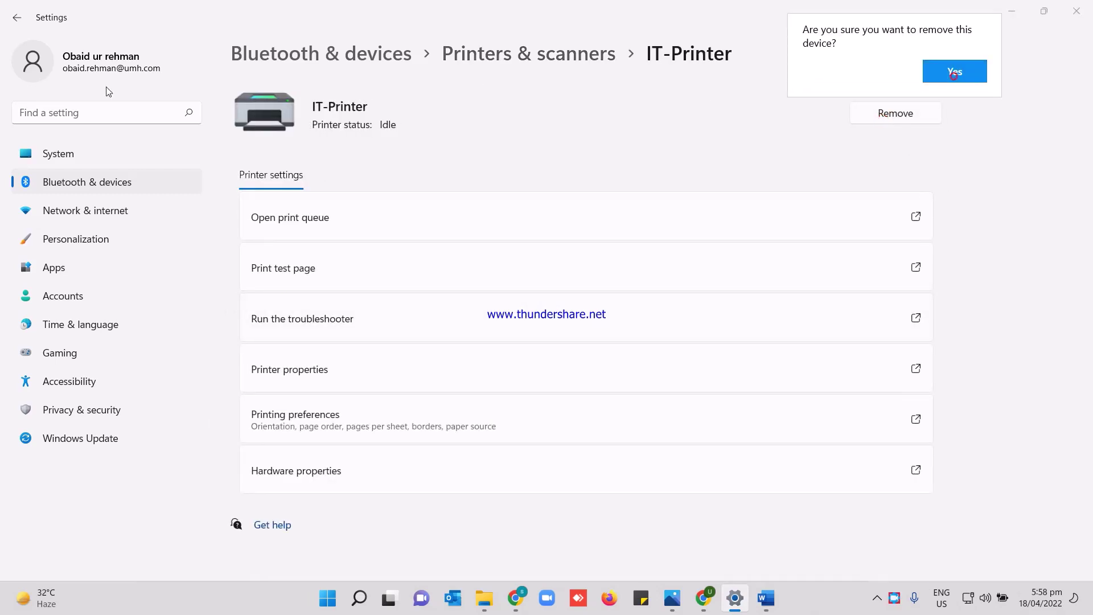
left_click(955, 71)
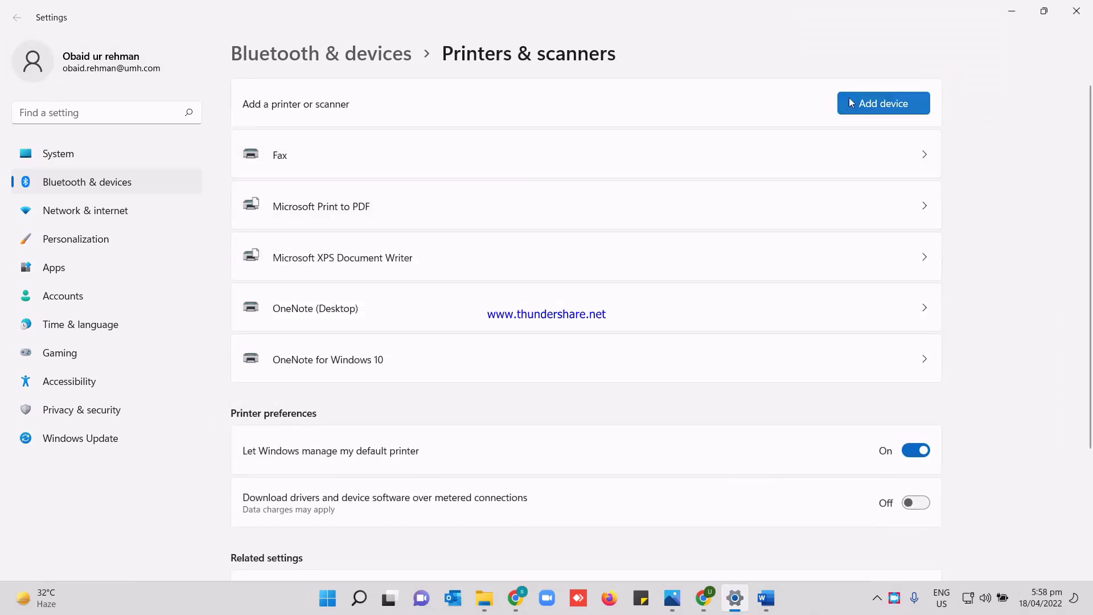
Start adding another printer manually as a shared printer by name, and browse the network for it
left_click(866, 95)
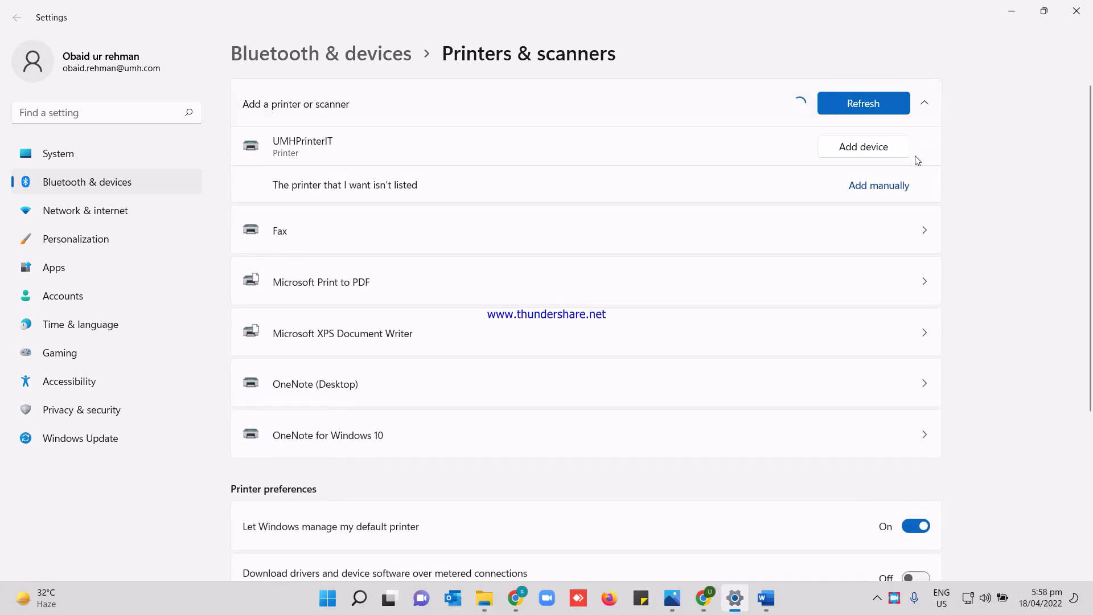
left_click(888, 188)
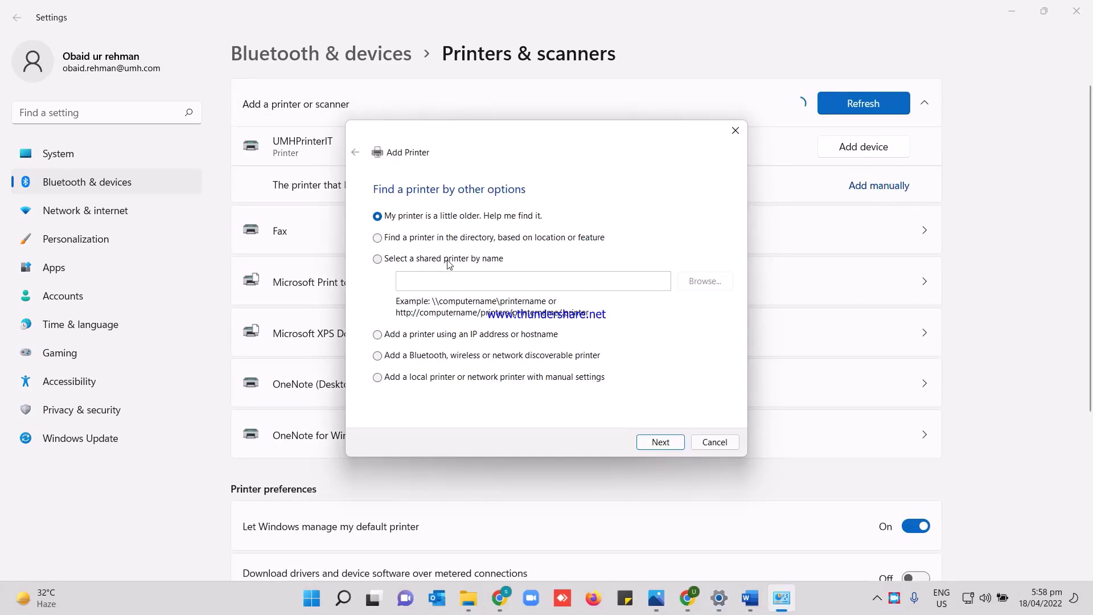
left_click(444, 259)
left_click(487, 280)
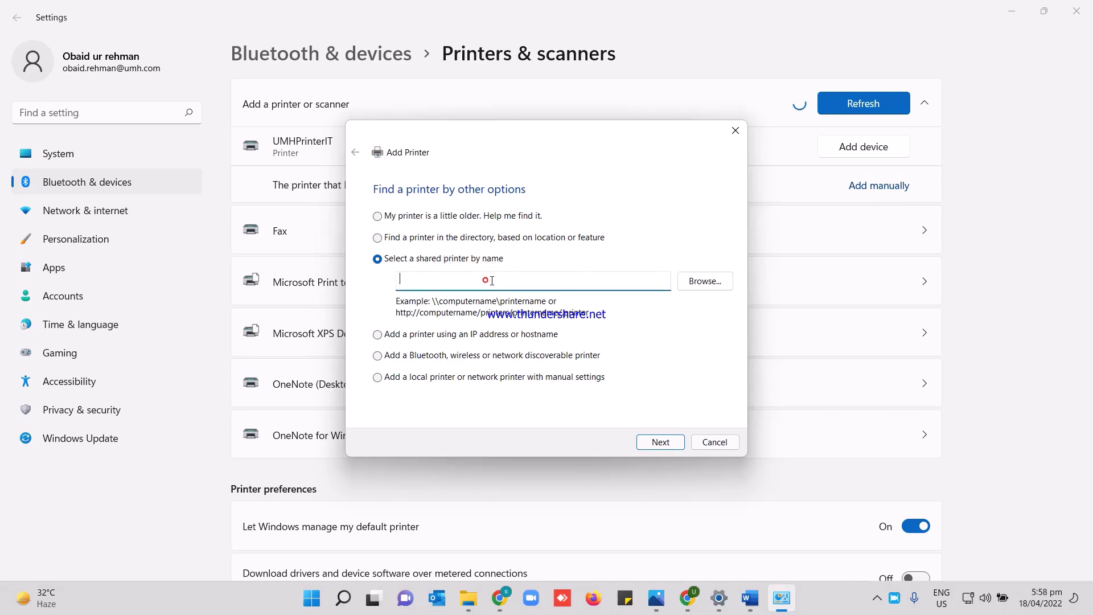
left_click(700, 281)
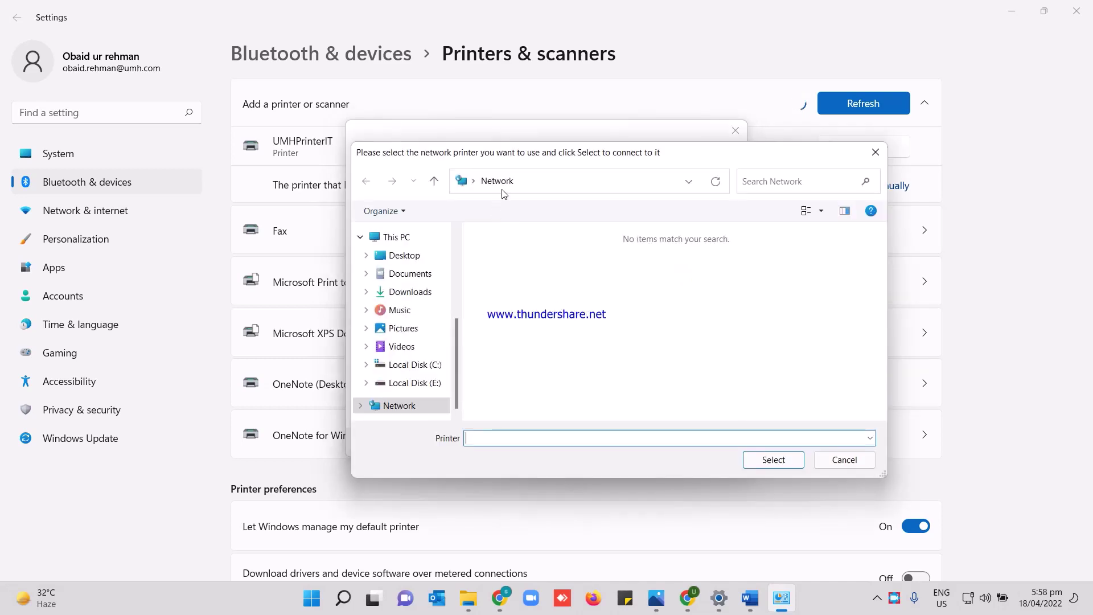
Browse to \\192.168.210.3 and select the shared HP LaserJet Pro M402-M403 n-dne PCL 6 (Copy 2) printer
left_click(531, 180)
type("\\\\")
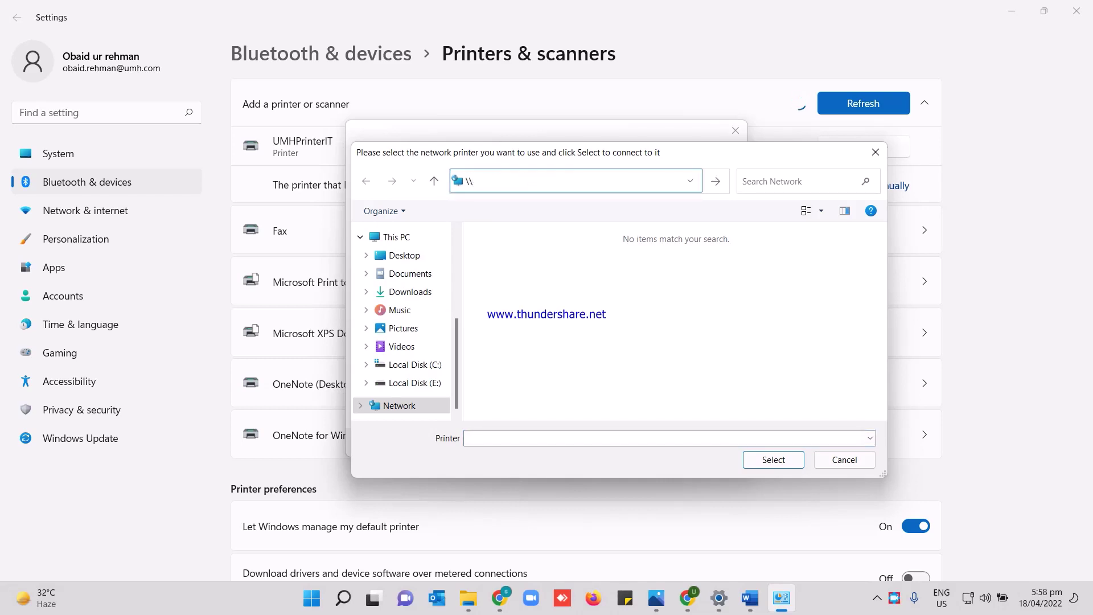
type("192.168.210.")
type("3")
key("Return")
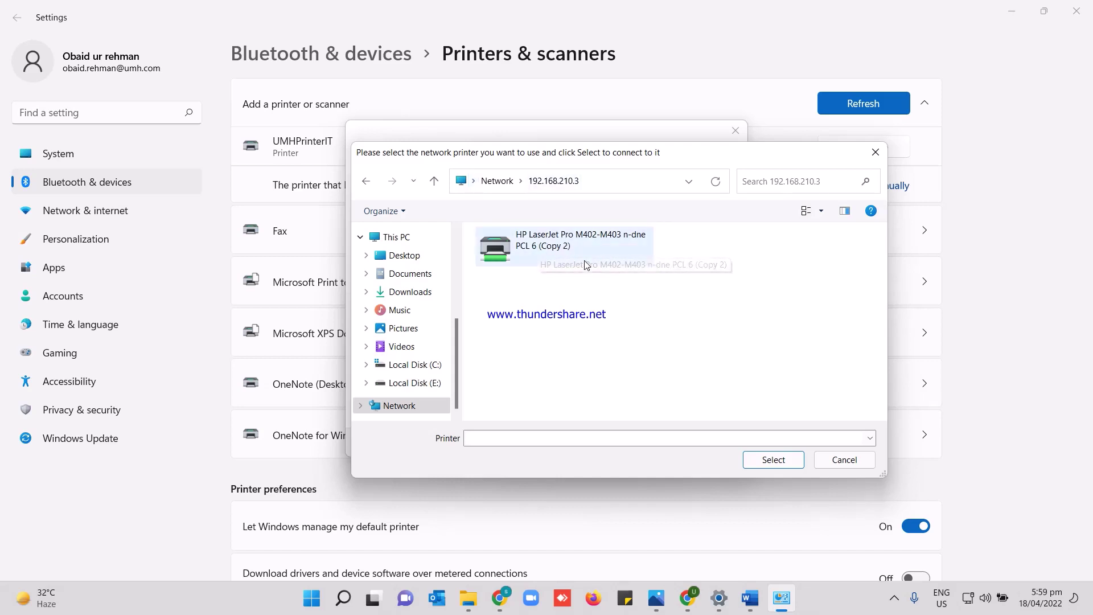
double_click(585, 264)
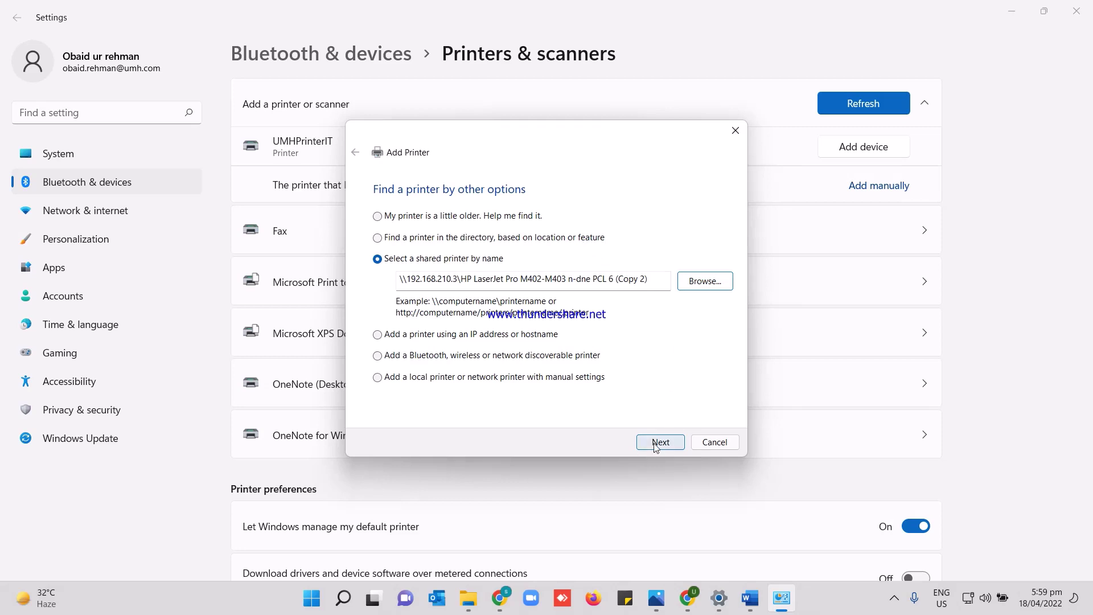
Connect to the selected shared printer and complete the Add Printer wizard
left_click(660, 443)
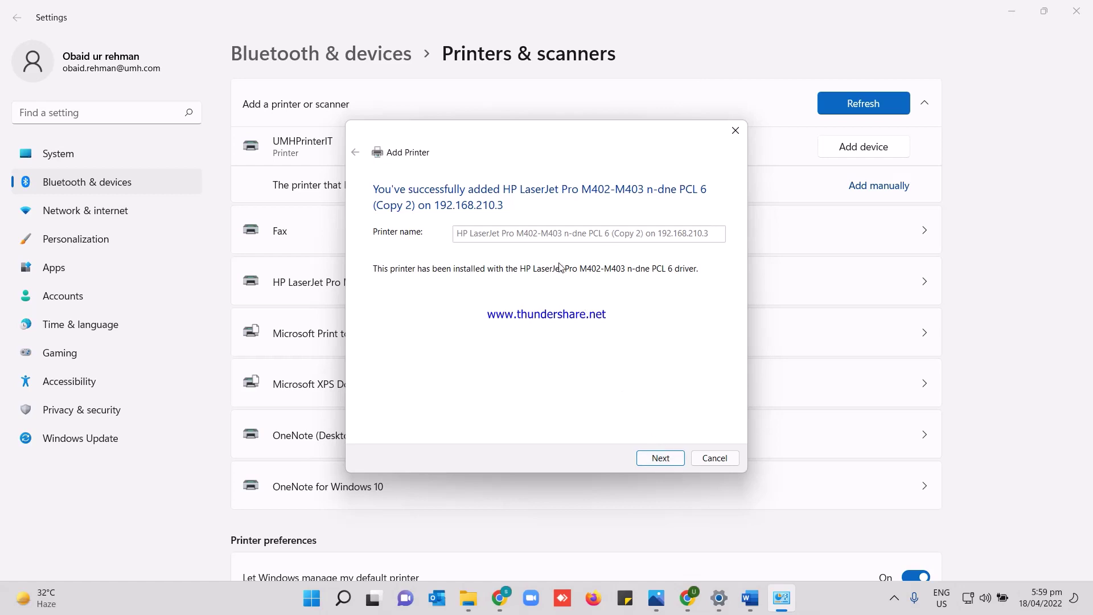
left_click(670, 464)
left_click(660, 458)
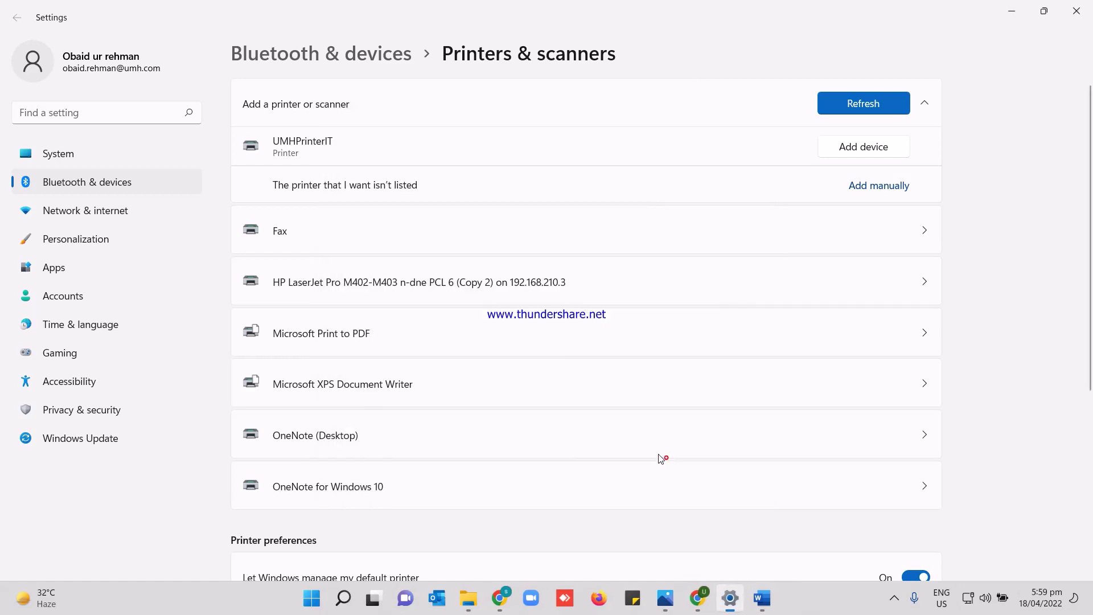
Switch to Word, select the shared HP LaserJet Pro M402-M403 as the document's printer, and return to the document
left_click(766, 599)
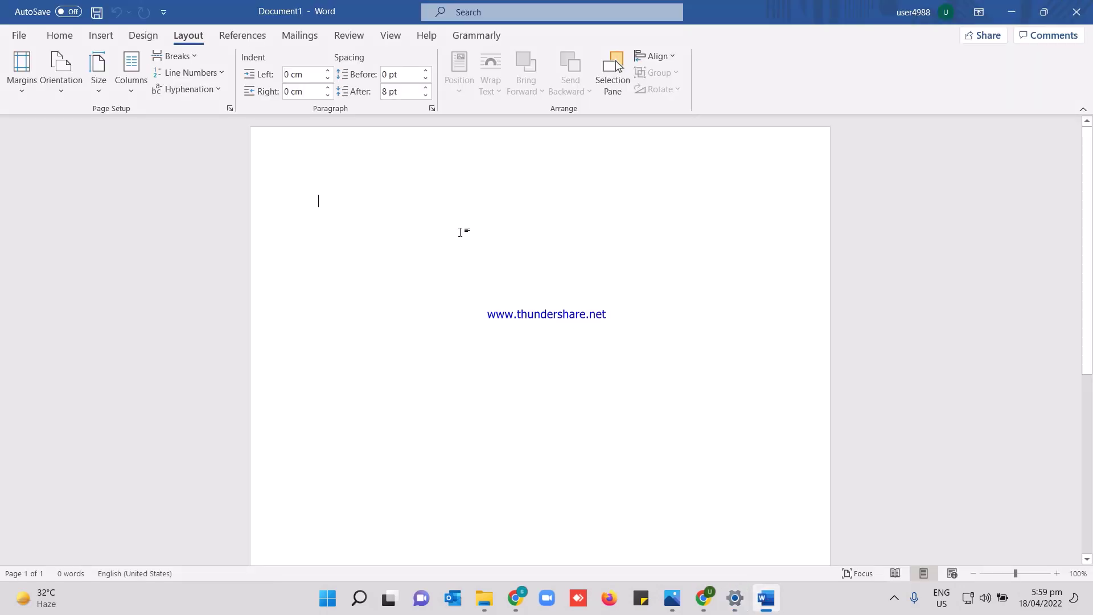
key("ctrl+p")
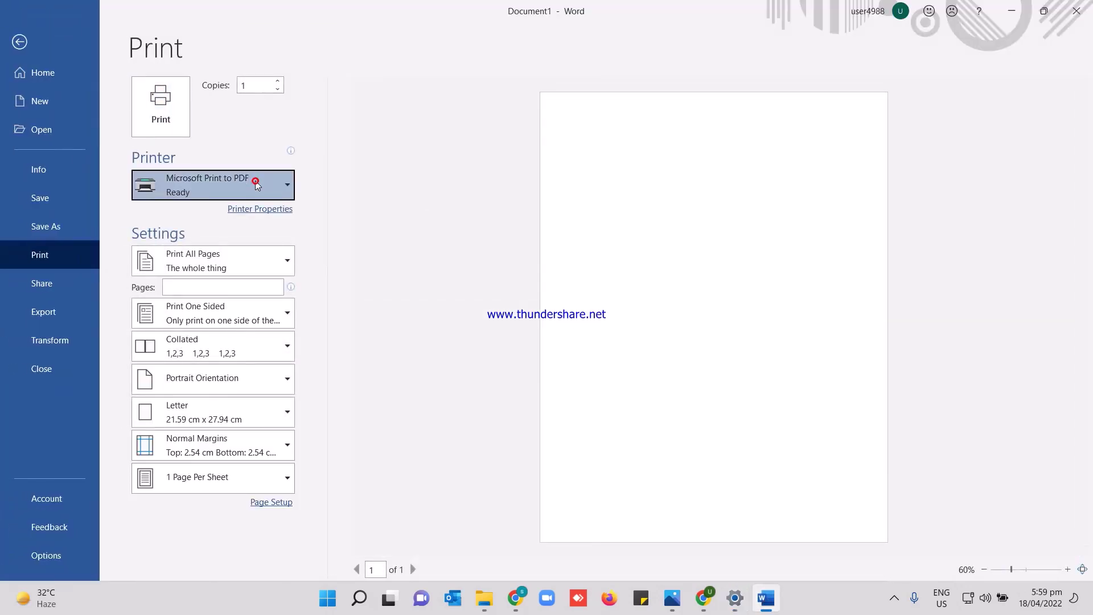
left_click(256, 184)
left_click(259, 214)
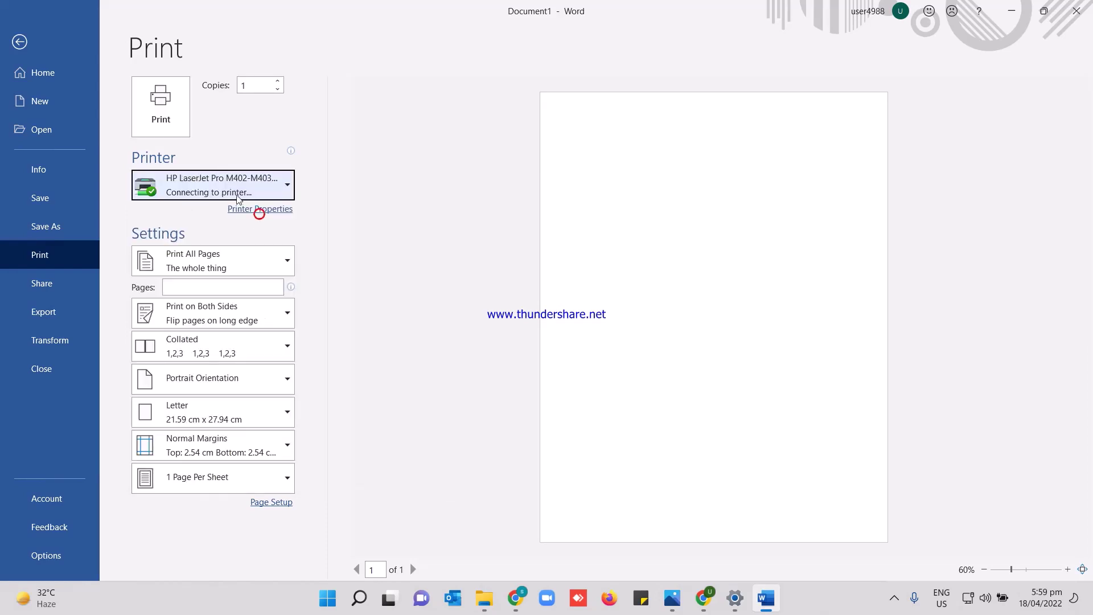
left_click(20, 42)
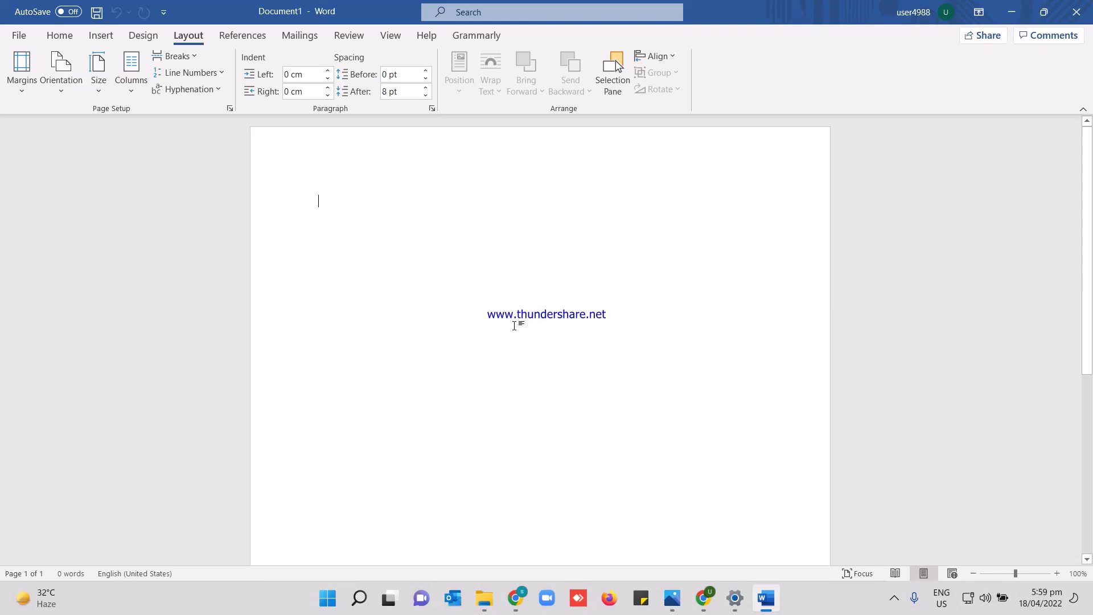